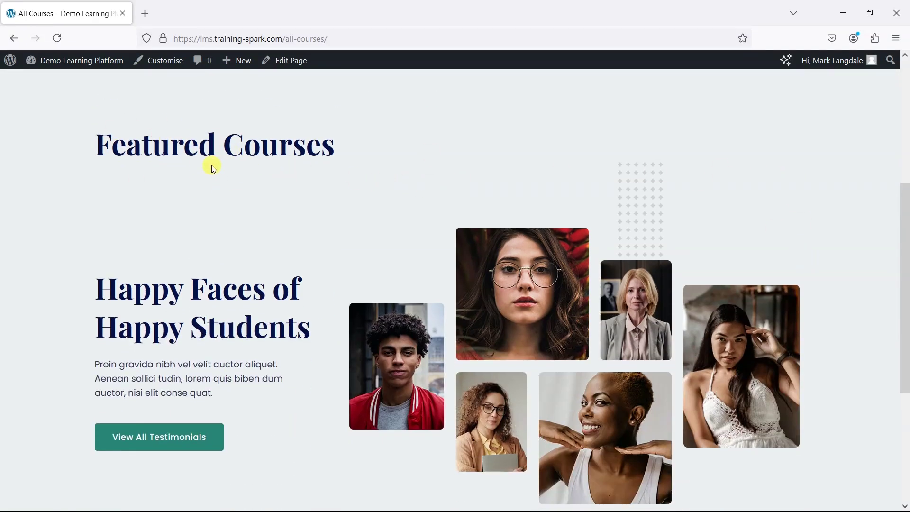
Go to the site's WordPress admin dashboard.
{"action": "scroll", "coordinate": [339, 195], "scroll_direction": "up", "scroll_amount": 3}
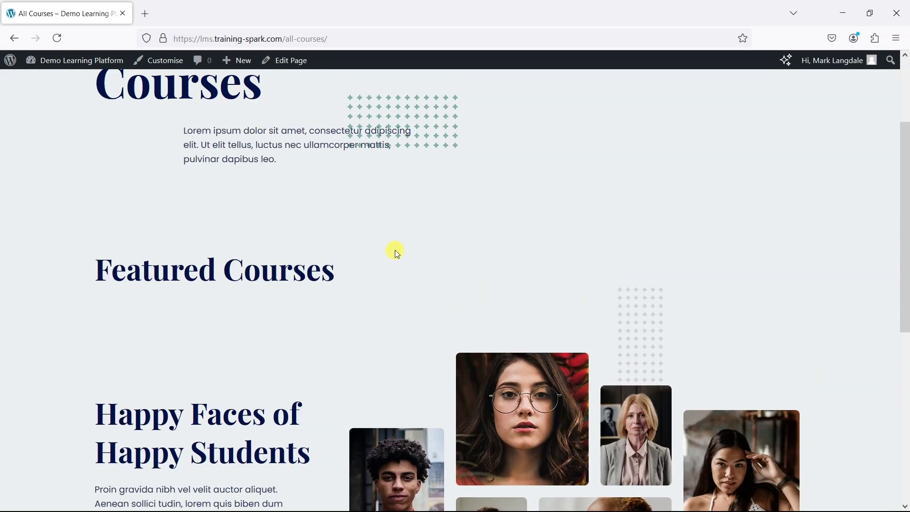
{"action": "scroll", "coordinate": [474, 284], "scroll_direction": "up", "scroll_amount": 3}
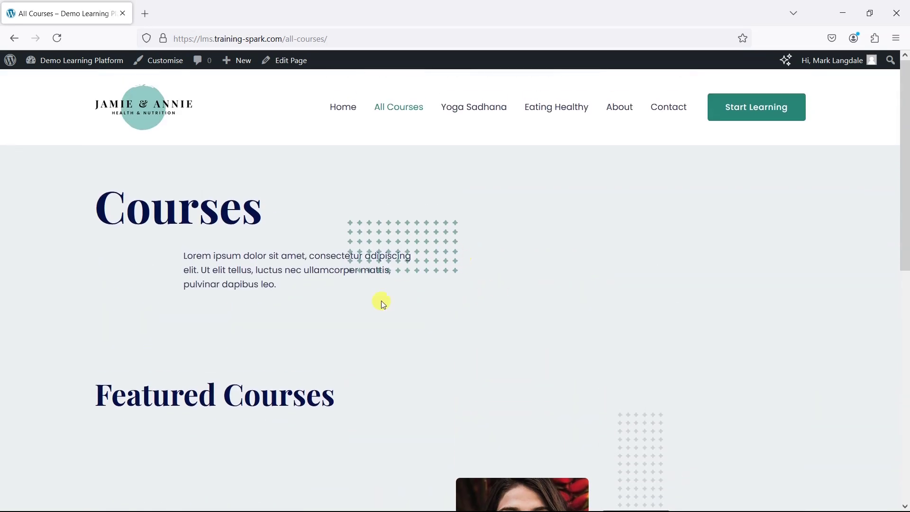
{"action": "scroll", "coordinate": [388, 280], "scroll_direction": "down", "scroll_amount": 5}
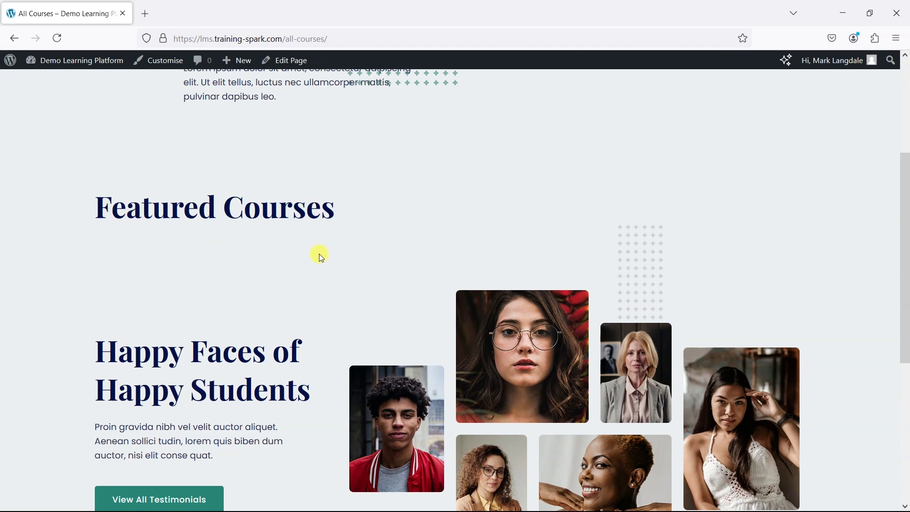
{"action": "mouse_move", "coordinate": [64, 60]}
{"action": "left_click", "coordinate": [56, 82]}
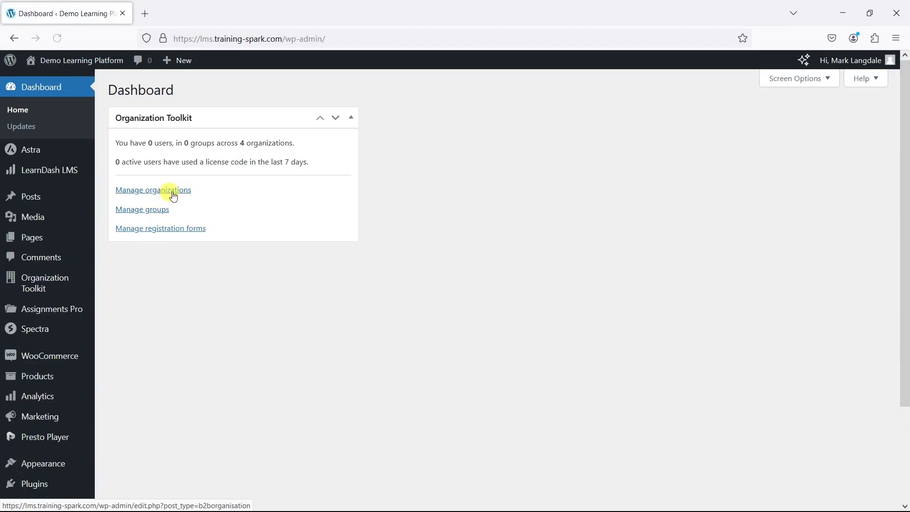
Browse the LearnDash Add-ons list and confirm LearnDash Course Grid v2.0.9 is installed and active.
{"action": "mouse_move", "coordinate": [46, 176]}
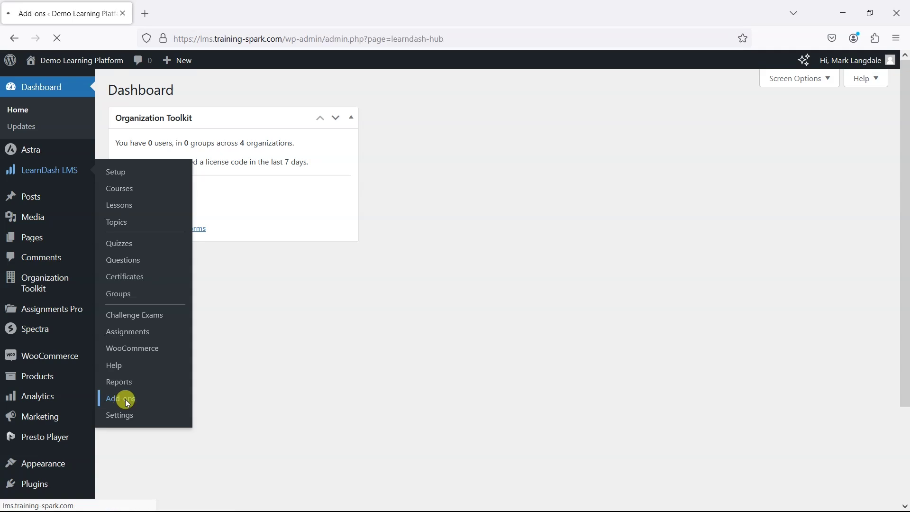
{"action": "scroll", "coordinate": [384, 279], "scroll_direction": "down", "scroll_amount": 2}
{"action": "scroll", "coordinate": [383, 278], "scroll_direction": "down", "scroll_amount": 2}
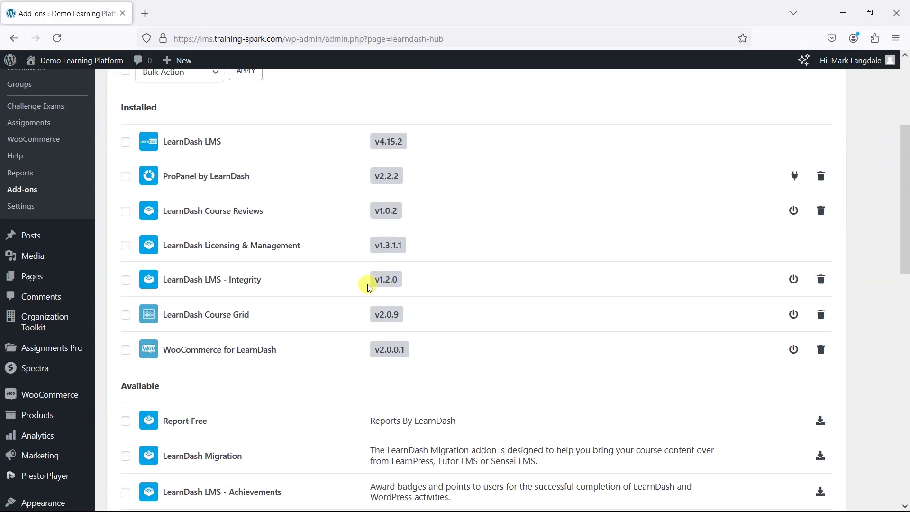
{"action": "left_click_drag", "start_coordinate": [268, 315], "coordinate": [165, 326]}
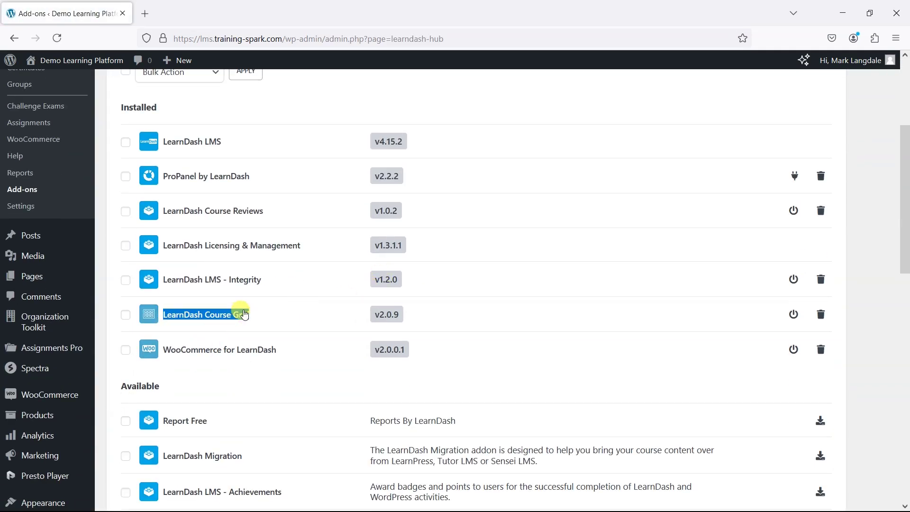
{"action": "scroll", "coordinate": [251, 327], "scroll_direction": "down", "scroll_amount": 10}
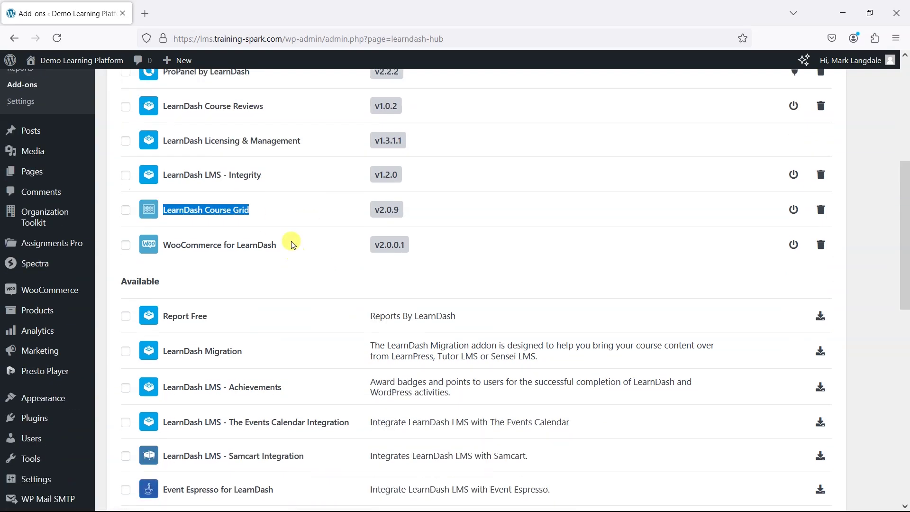
{"action": "scroll", "coordinate": [260, 341], "scroll_direction": "down", "scroll_amount": 4}
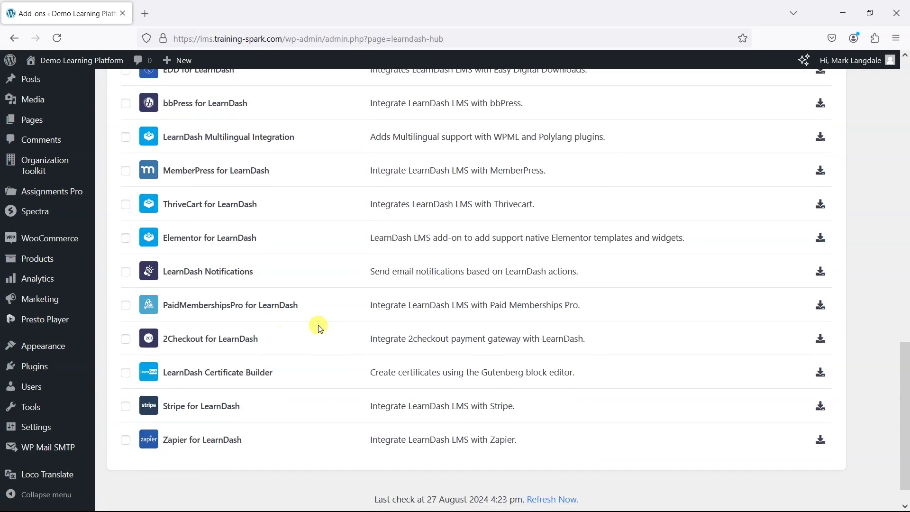
{"action": "scroll", "coordinate": [320, 325], "scroll_direction": "up", "scroll_amount": 14}
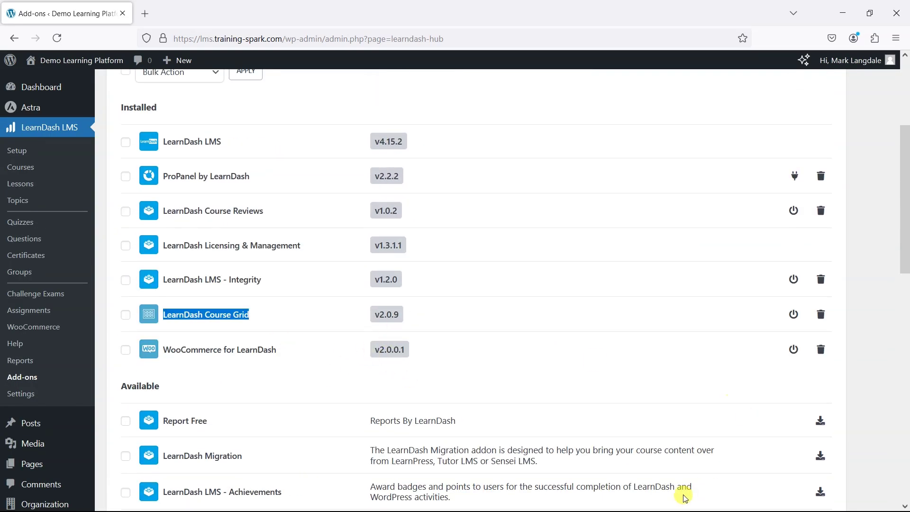
{"action": "scroll", "coordinate": [833, 441], "scroll_direction": "down", "scroll_amount": 3}
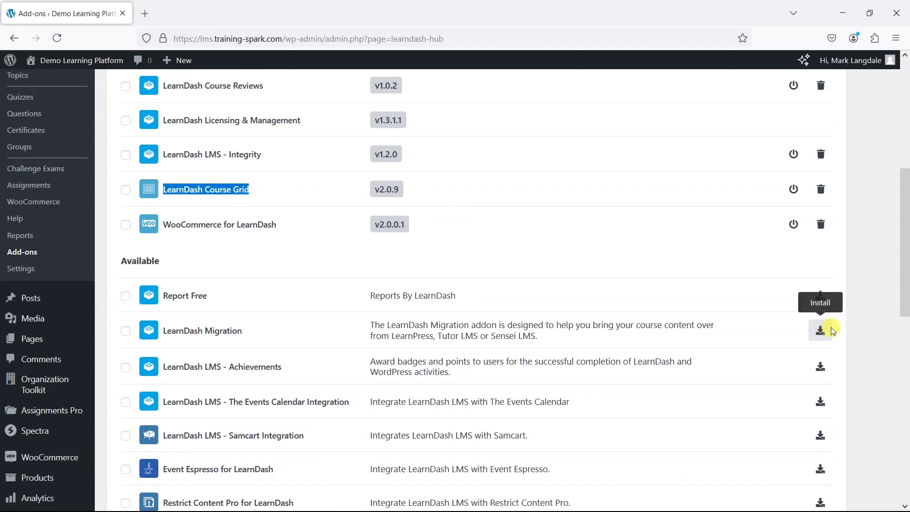
{"action": "scroll", "coordinate": [862, 299], "scroll_direction": "up", "scroll_amount": 3}
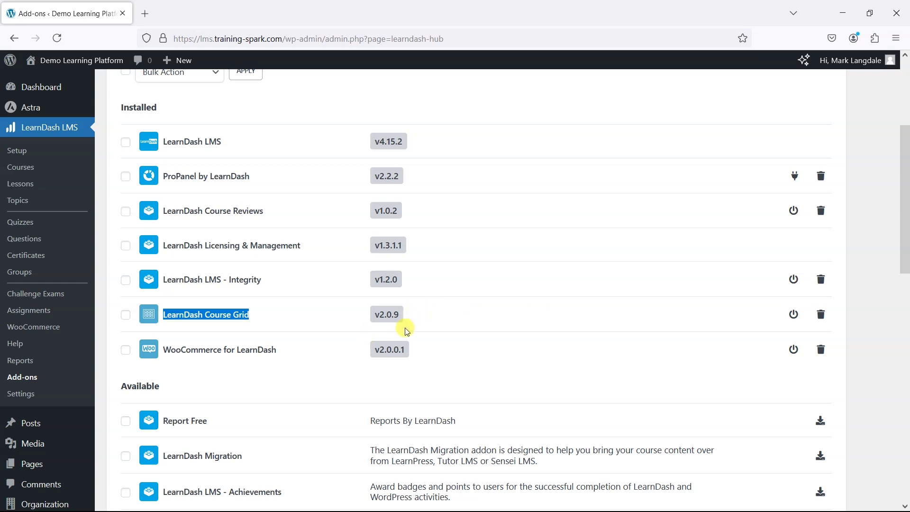
{"action": "mouse_move", "coordinate": [73, 61]}
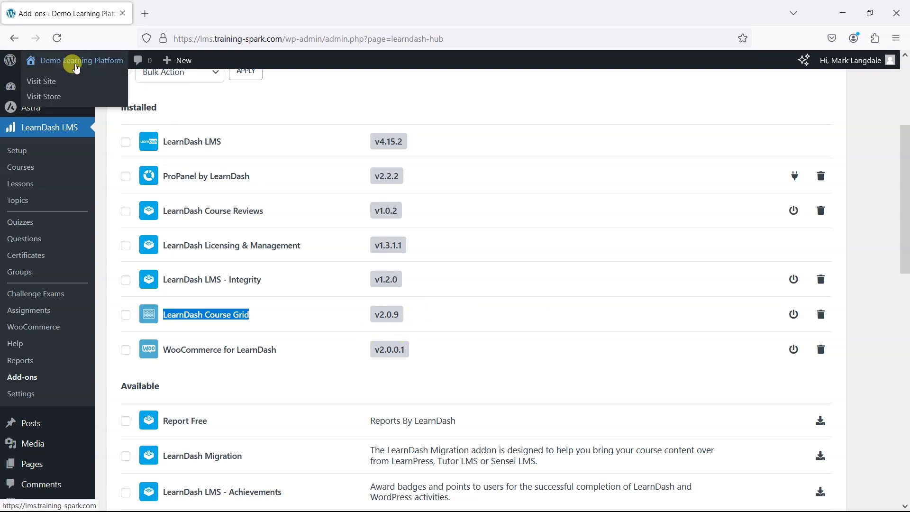
Visit the live site's All Courses page and open it in the block editor.
{"action": "left_click", "coordinate": [51, 84]}
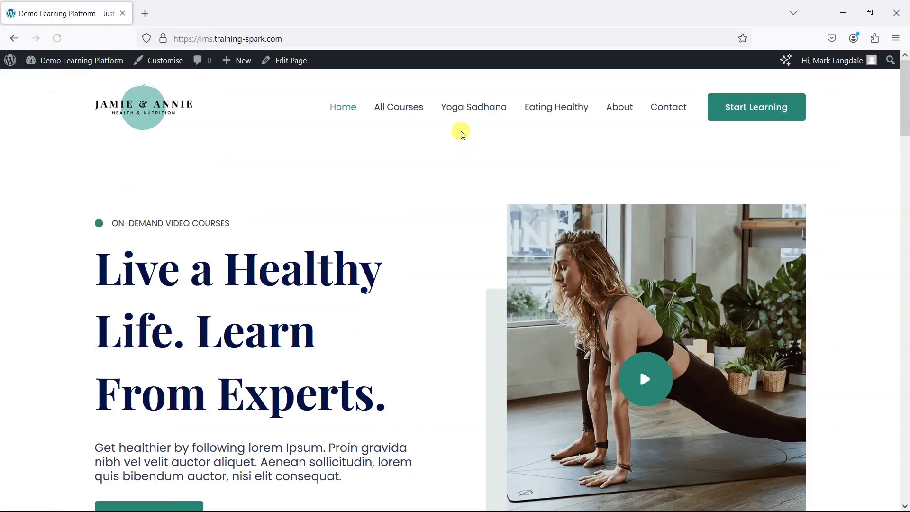
{"action": "left_click", "coordinate": [405, 105]}
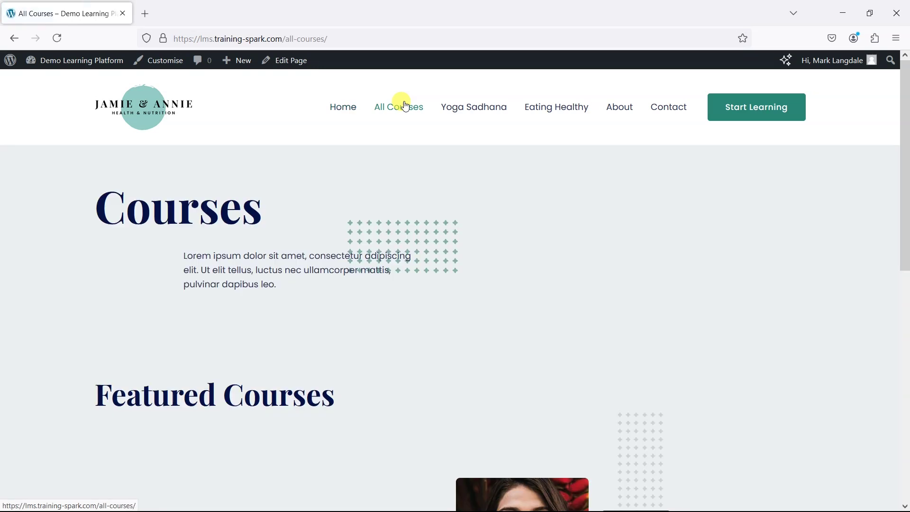
{"action": "scroll", "coordinate": [470, 256], "scroll_direction": "down", "scroll_amount": 3}
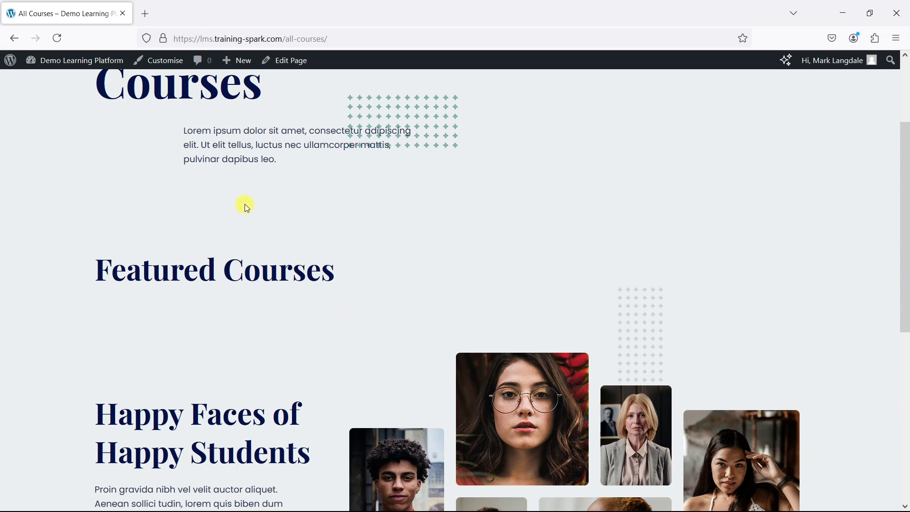
{"action": "left_click", "coordinate": [295, 71]}
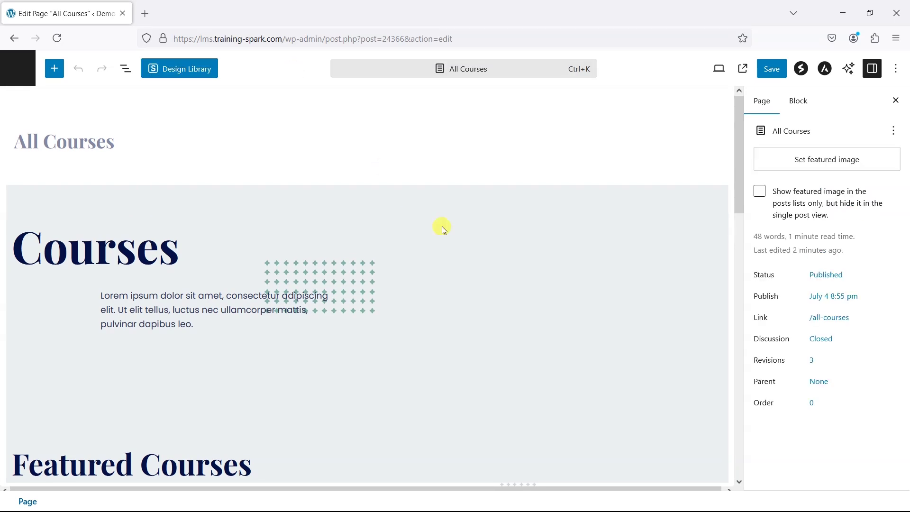
Insert a LearnDash Course Grid block, found by searching 'learndash', under the Featured Courses heading.
{"action": "scroll", "coordinate": [443, 230], "scroll_direction": "down", "scroll_amount": 3}
{"action": "scroll", "coordinate": [291, 339], "scroll_direction": "down", "scroll_amount": 3}
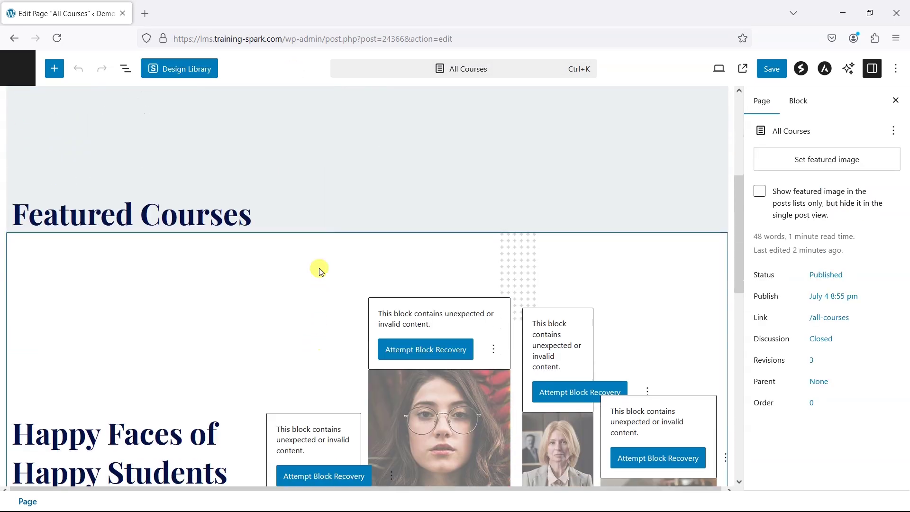
{"action": "left_click", "coordinate": [273, 217]}
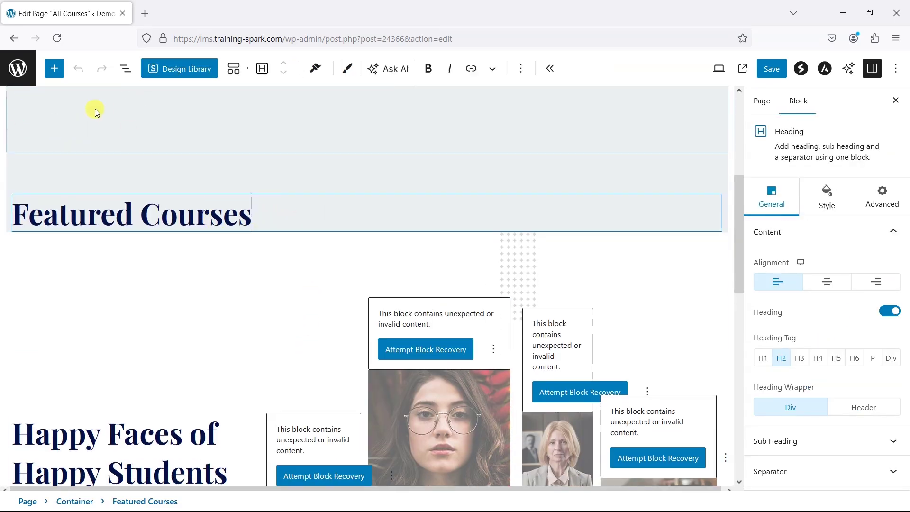
{"action": "left_click", "coordinate": [54, 70]}
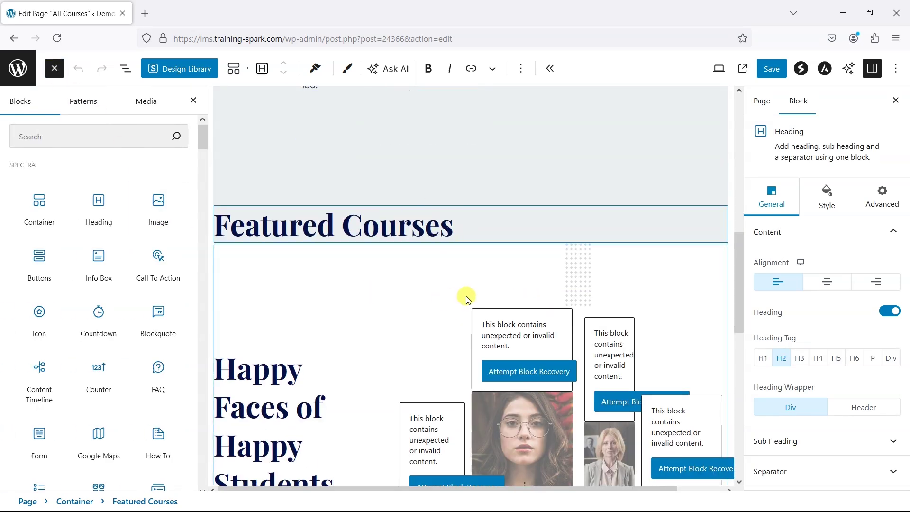
{"action": "left_click", "coordinate": [63, 139]}
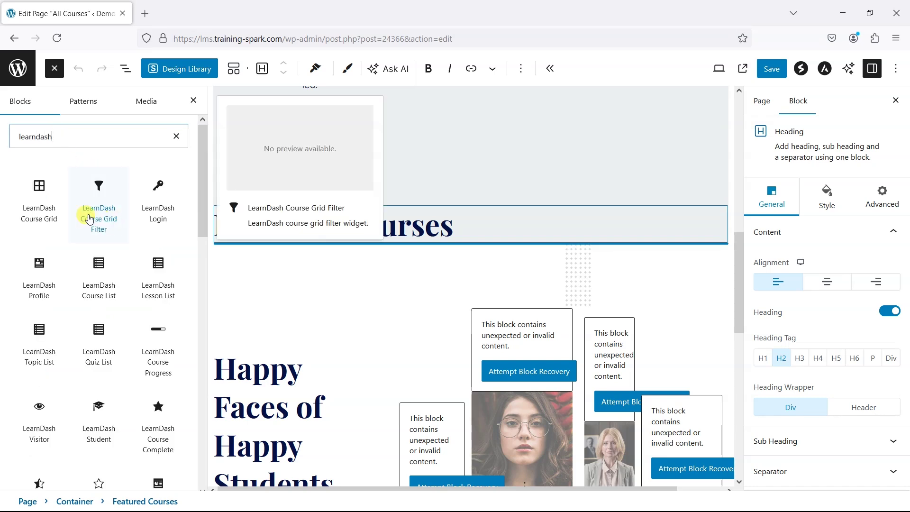
{"action": "mouse_move", "coordinate": [38, 194]}
{"action": "left_click", "coordinate": [37, 193]}
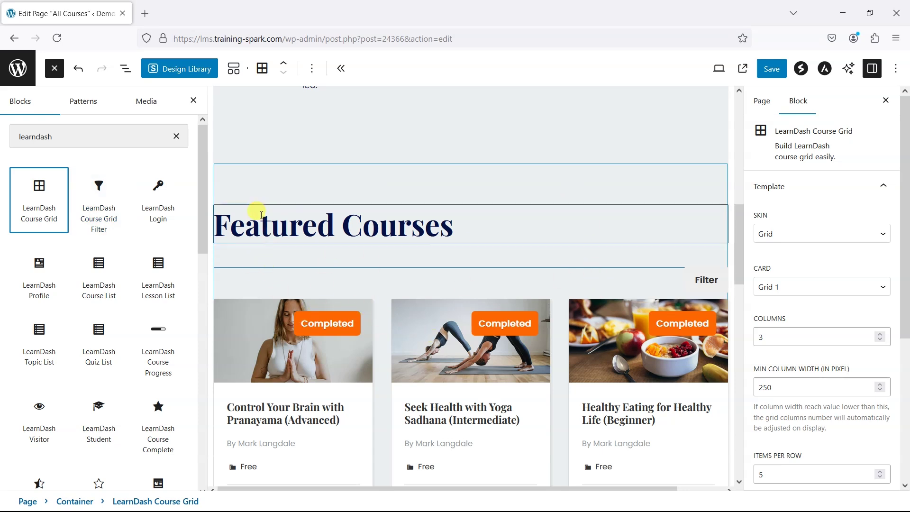
Close the block library panel and scroll through the Course Grid block settings.
{"action": "scroll", "coordinate": [544, 336], "scroll_direction": "down", "scroll_amount": 2}
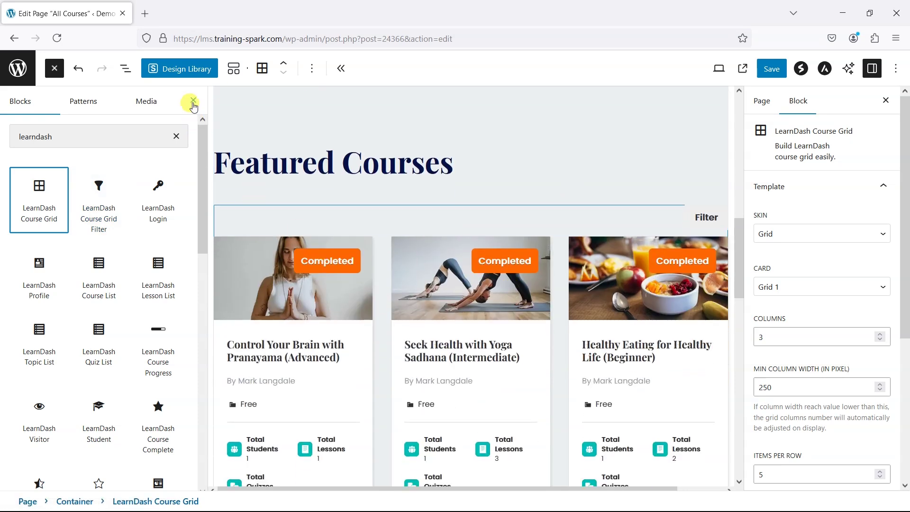
{"action": "left_click", "coordinate": [194, 101]}
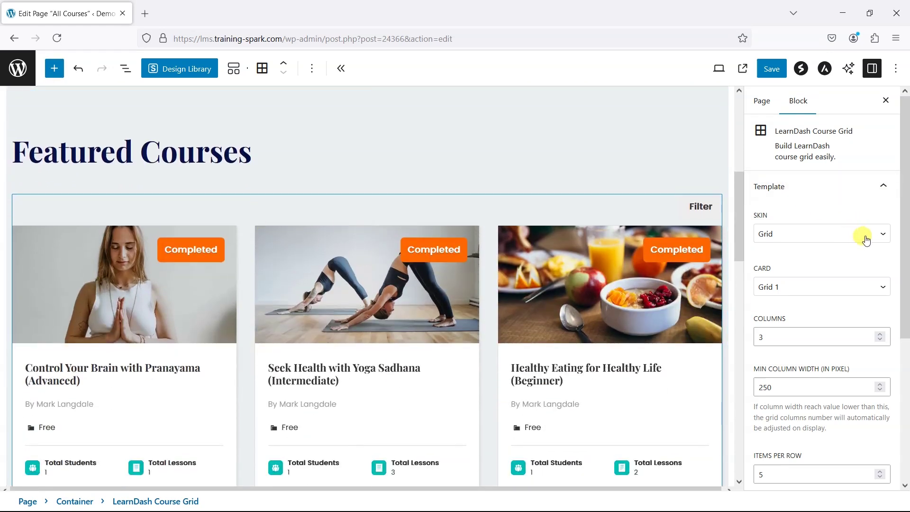
{"action": "scroll", "coordinate": [855, 244], "scroll_direction": "down", "scroll_amount": 3}
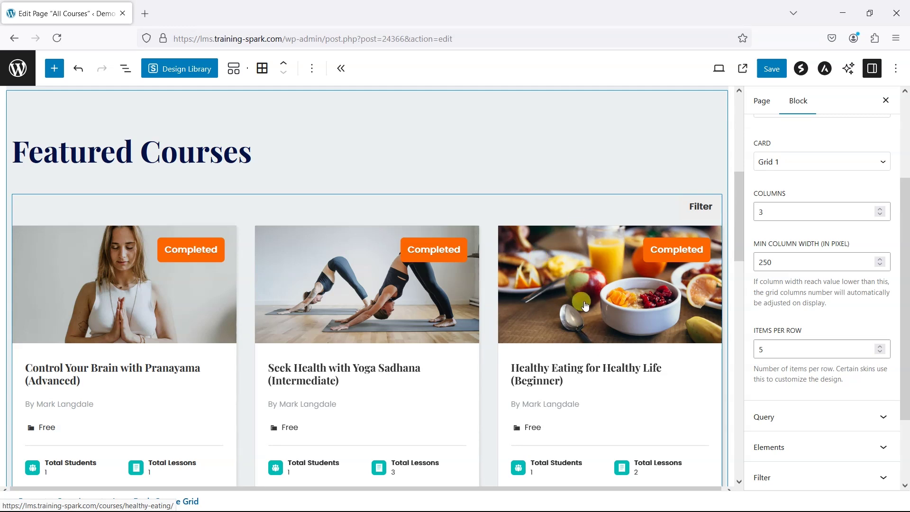
Switch the course card style to Grid 2, then to Grid 3.
{"action": "scroll", "coordinate": [782, 230], "scroll_direction": "up", "scroll_amount": 2}
{"action": "left_click", "coordinate": [804, 229]}
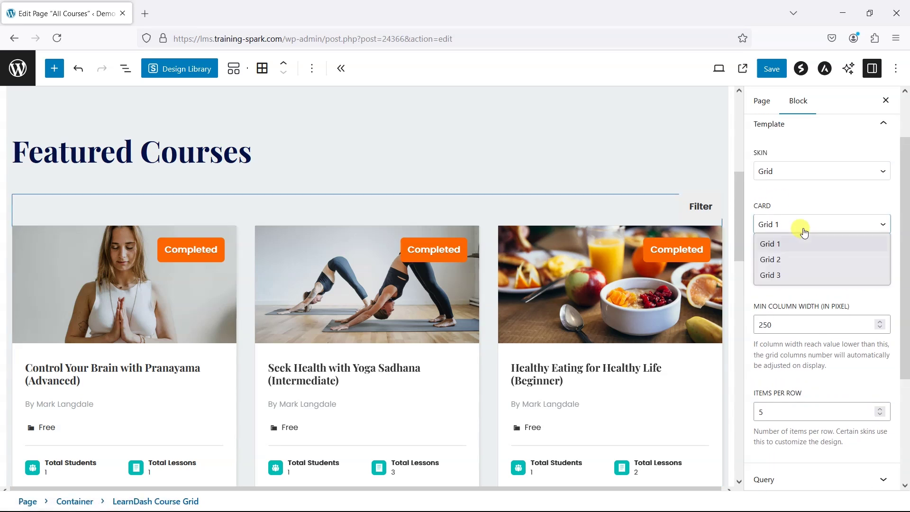
{"action": "left_click", "coordinate": [801, 260]}
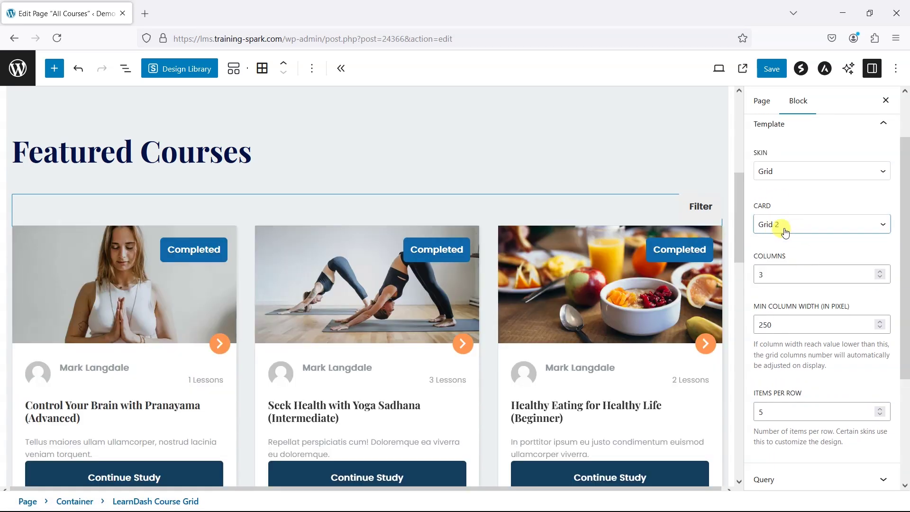
{"action": "left_click", "coordinate": [785, 230]}
{"action": "left_click", "coordinate": [795, 277]}
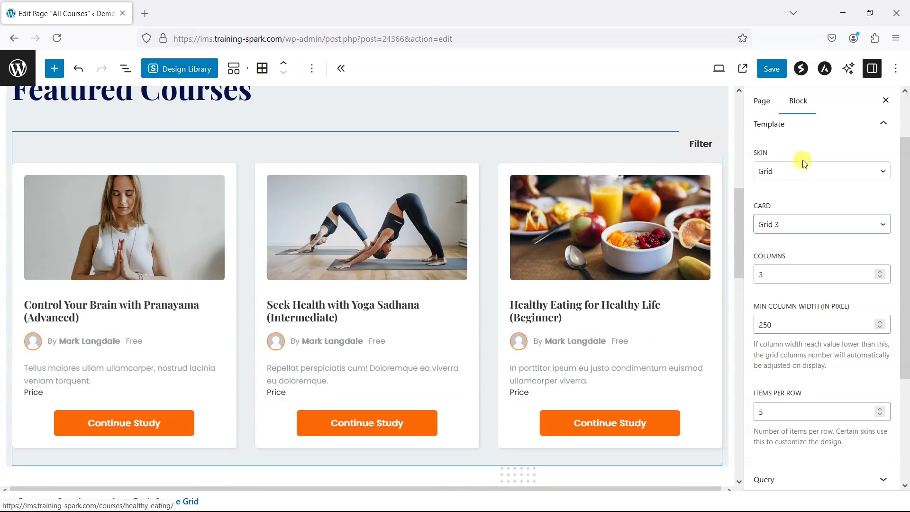
Try the Masonry and List skins, then set the grid skin back to Grid.
{"action": "left_click", "coordinate": [808, 171]}
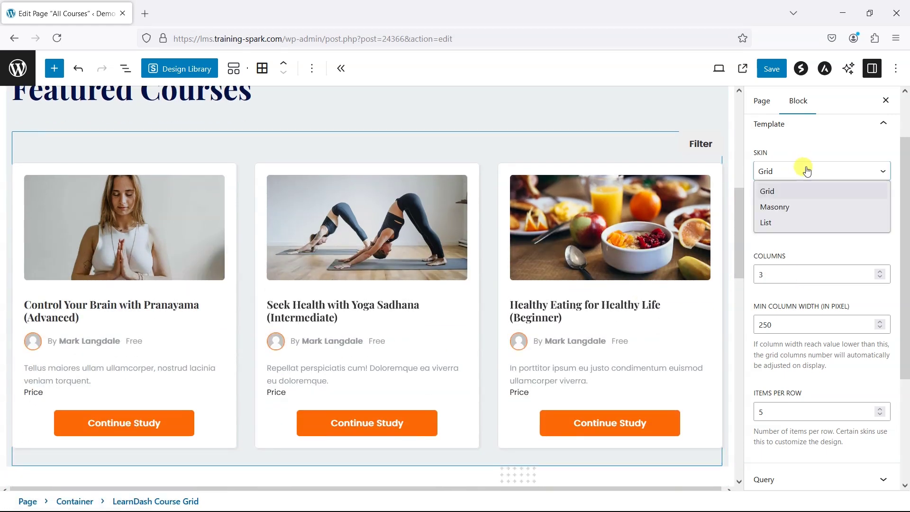
{"action": "left_click", "coordinate": [801, 210]}
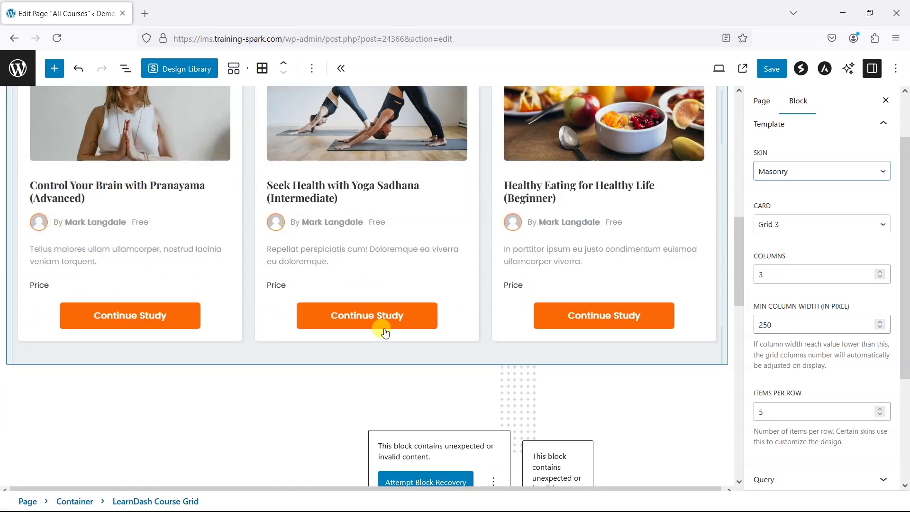
{"action": "scroll", "coordinate": [274, 253], "scroll_direction": "up", "scroll_amount": 2}
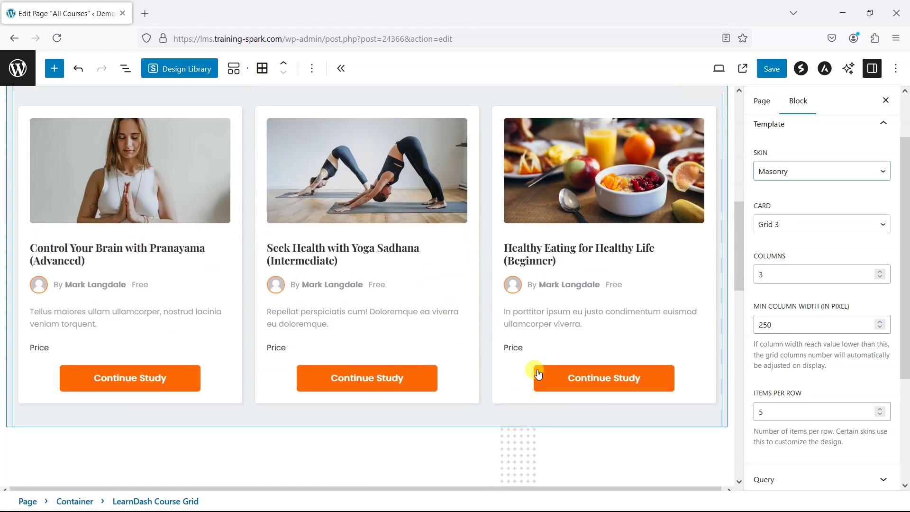
{"action": "left_click", "coordinate": [776, 172]}
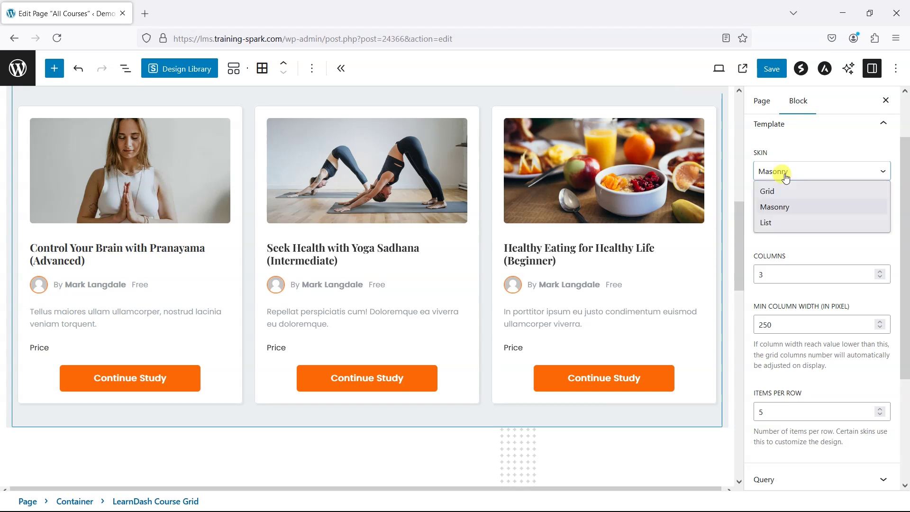
{"action": "left_click", "coordinate": [782, 225]}
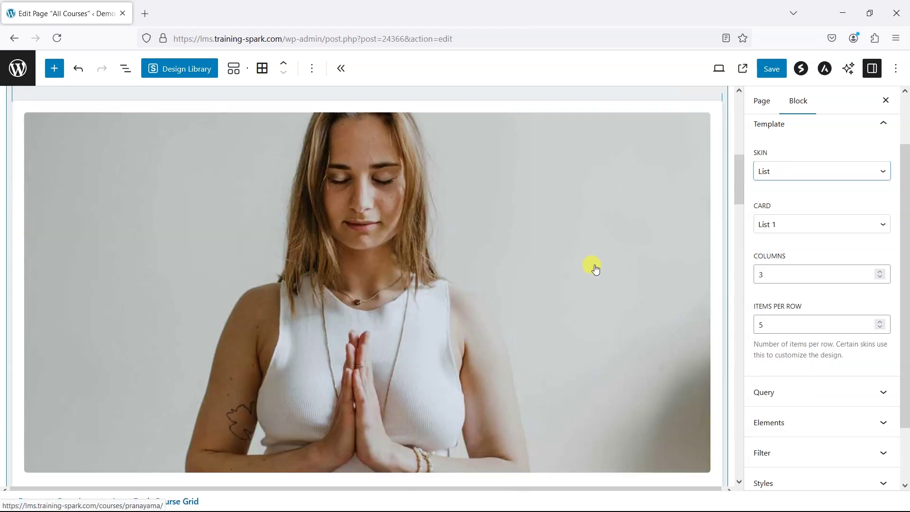
{"action": "scroll", "coordinate": [586, 270], "scroll_direction": "down", "scroll_amount": 3}
{"action": "scroll", "coordinate": [588, 287], "scroll_direction": "down", "scroll_amount": 18}
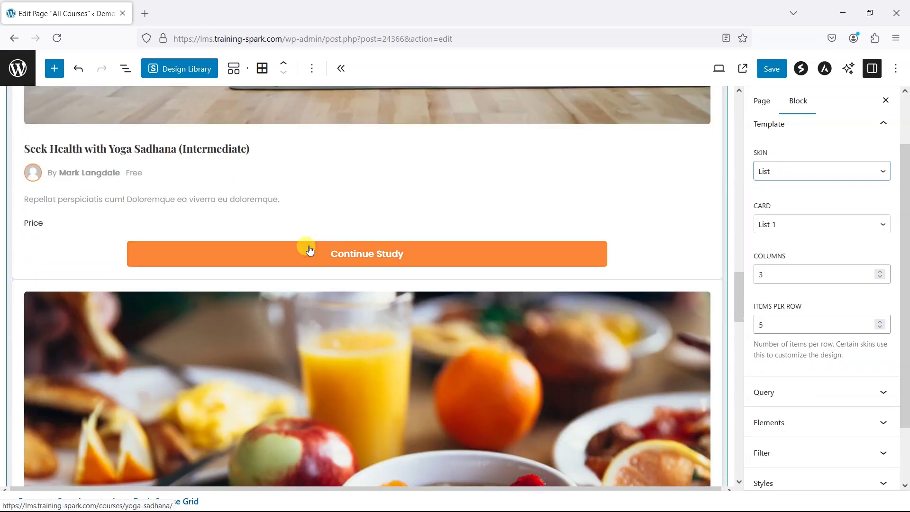
{"action": "scroll", "coordinate": [324, 250], "scroll_direction": "up", "scroll_amount": 15}
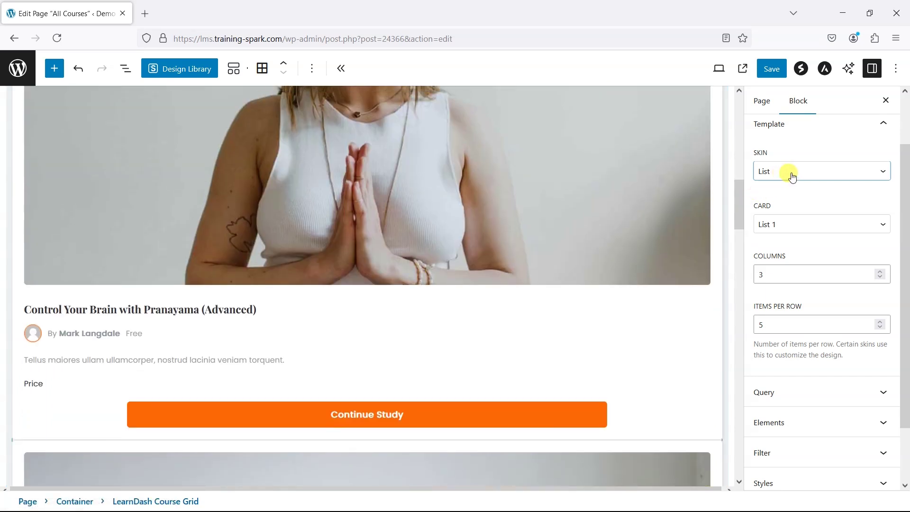
{"action": "left_click", "coordinate": [784, 173]}
{"action": "left_click", "coordinate": [789, 193]}
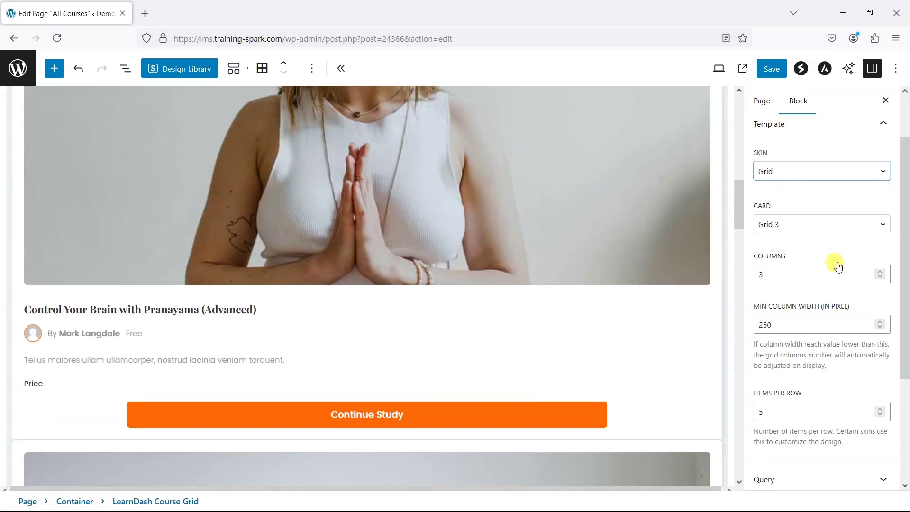
{"action": "scroll", "coordinate": [848, 323], "scroll_direction": "down", "scroll_amount": 2}
{"action": "scroll", "coordinate": [621, 229], "scroll_direction": "up", "scroll_amount": 5}
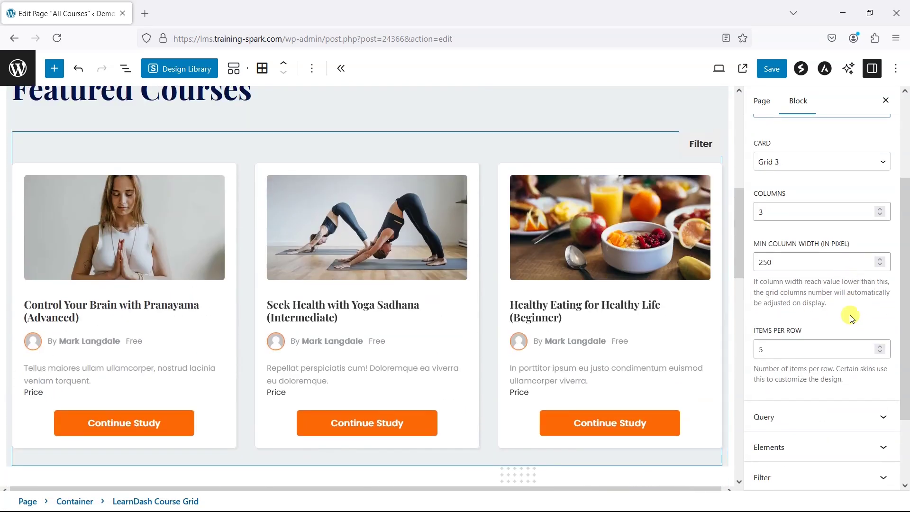
{"action": "scroll", "coordinate": [835, 310], "scroll_direction": "down", "scroll_amount": 4}
Expand the Query panel, keep Courses as post type, and review 9 per page, ID descending.
{"action": "left_click", "coordinate": [801, 321]}
{"action": "scroll", "coordinate": [820, 225], "scroll_direction": "up", "scroll_amount": 3}
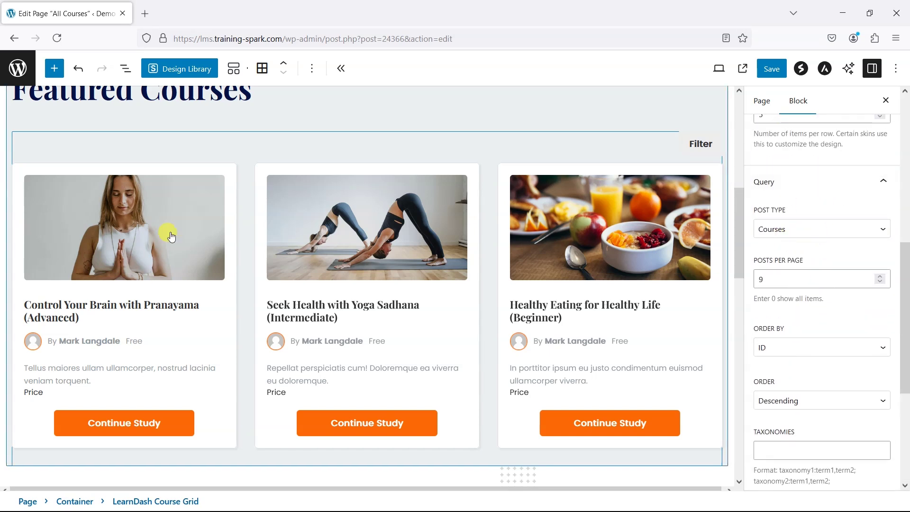
{"action": "left_click", "coordinate": [841, 230]}
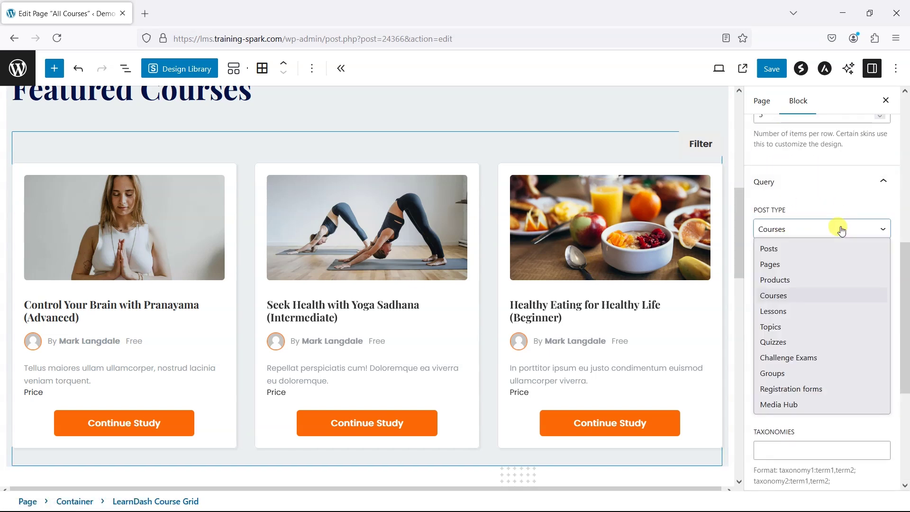
{"action": "left_click", "coordinate": [842, 230]}
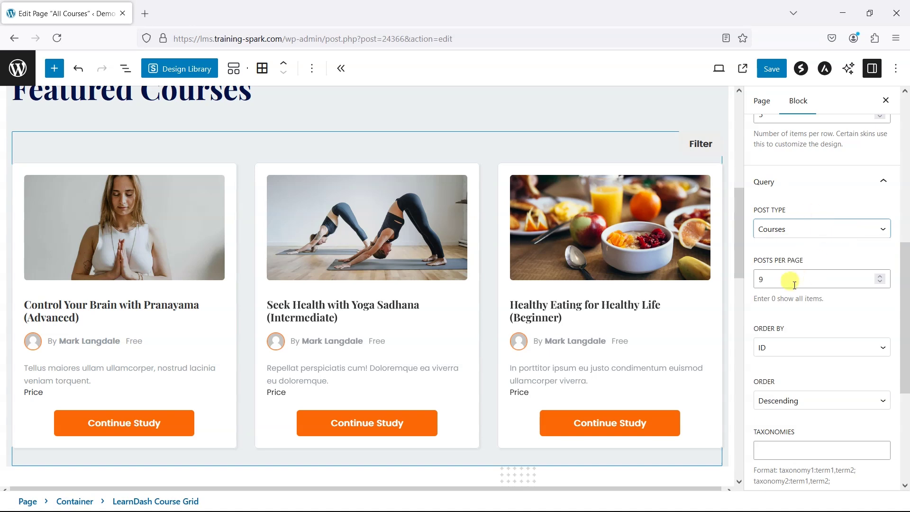
{"action": "scroll", "coordinate": [811, 299], "scroll_direction": "down", "scroll_amount": 3}
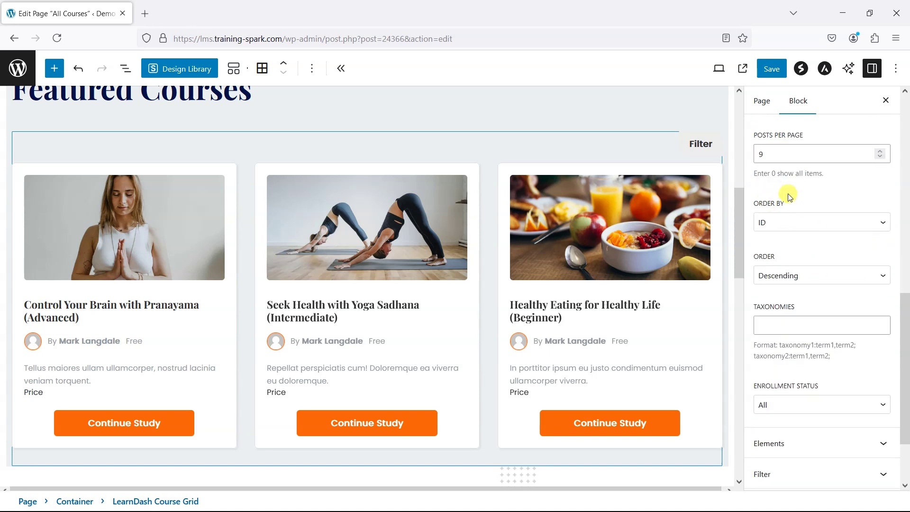
{"action": "scroll", "coordinate": [812, 314], "scroll_direction": "down", "scroll_amount": 2}
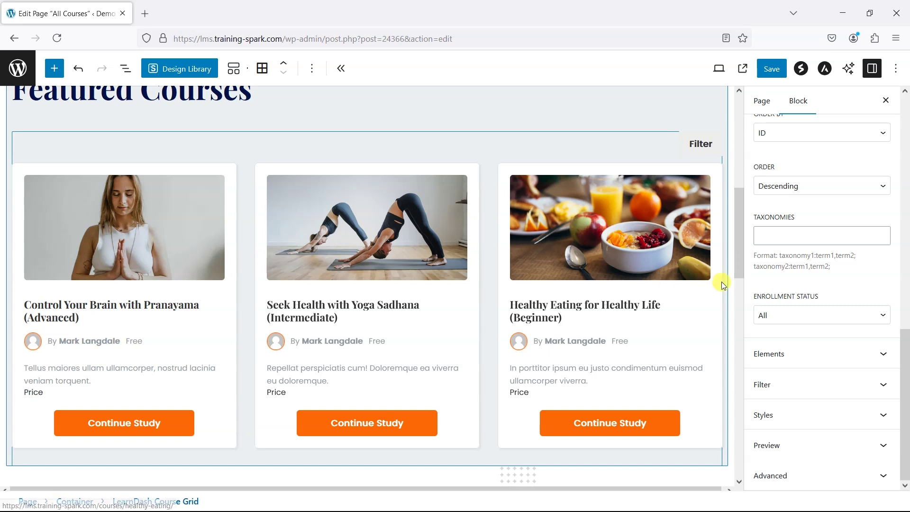
Turn the Thumbnail element back on under Elements and set thumbnail size to medium.
{"action": "left_click", "coordinate": [809, 353]}
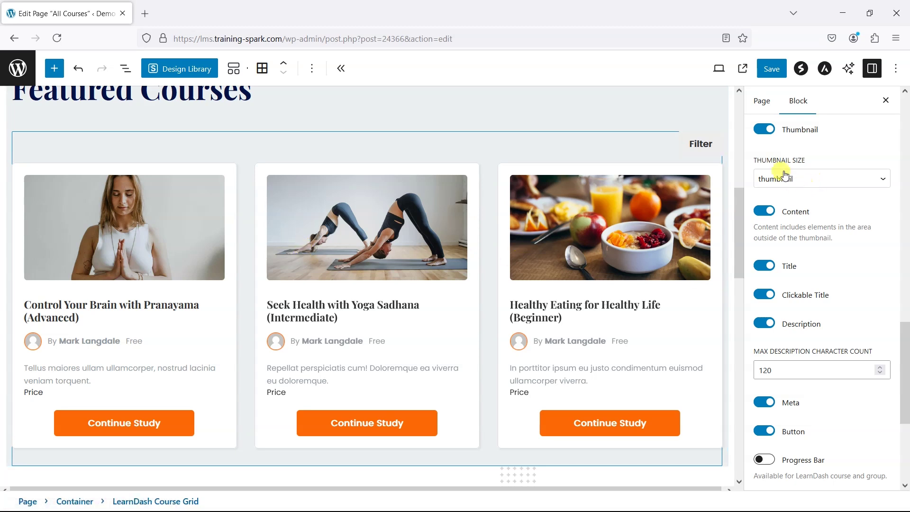
{"action": "scroll", "coordinate": [787, 190], "scroll_direction": "up", "scroll_amount": 3}
{"action": "left_click", "coordinate": [768, 255]}
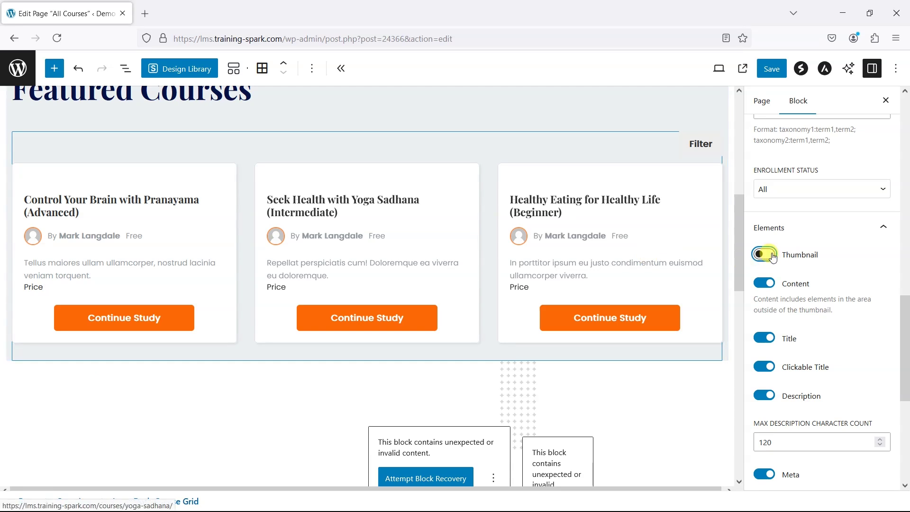
{"action": "left_click", "coordinate": [764, 255]}
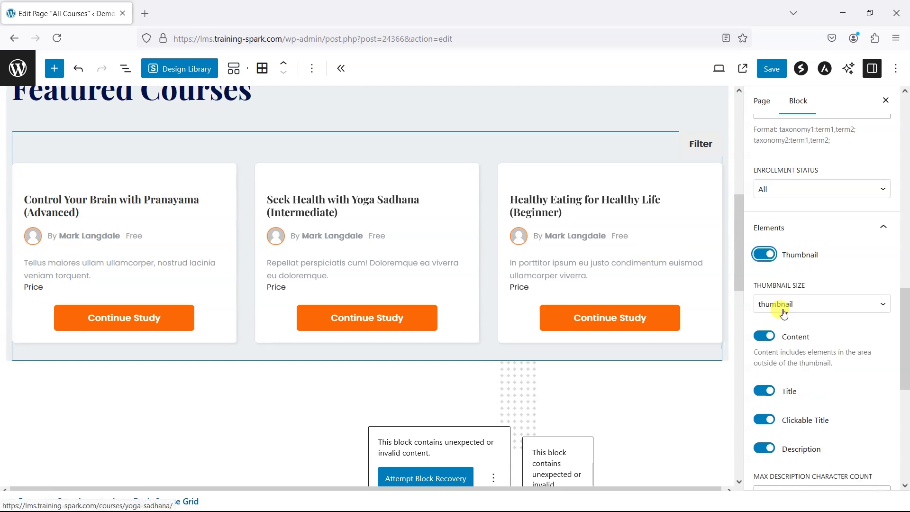
{"action": "scroll", "coordinate": [782, 308], "scroll_direction": "down", "scroll_amount": 3}
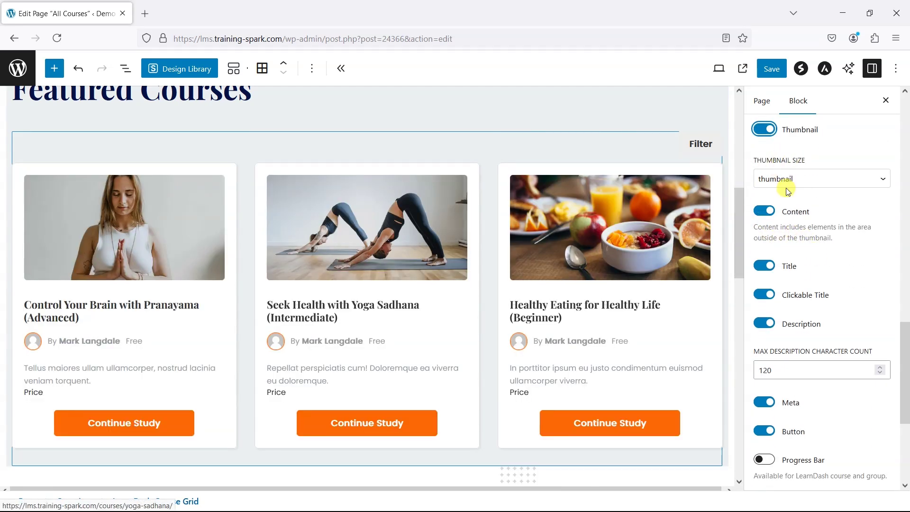
{"action": "left_click", "coordinate": [807, 185]}
{"action": "left_click", "coordinate": [783, 215]}
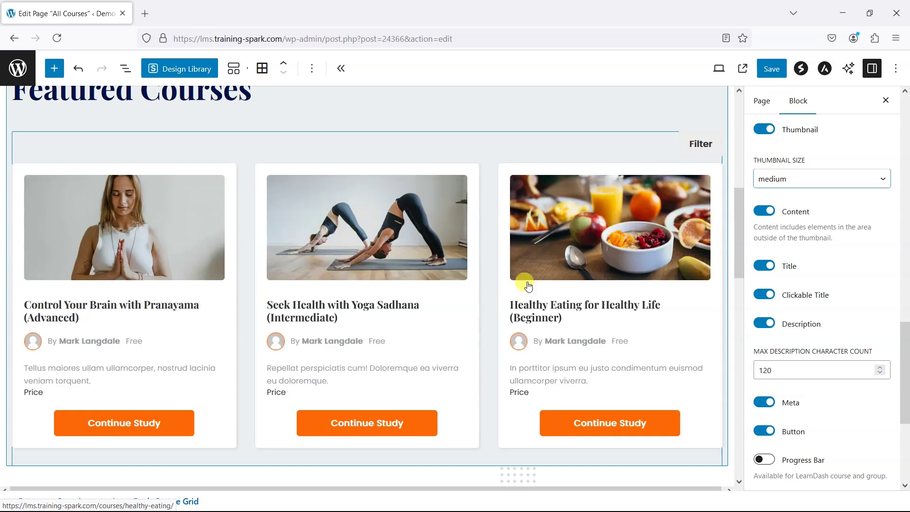
{"action": "scroll", "coordinate": [772, 230], "scroll_direction": "down", "scroll_amount": 4}
{"action": "scroll", "coordinate": [833, 238], "scroll_direction": "up", "scroll_amount": 1}
{"action": "scroll", "coordinate": [589, 245], "scroll_direction": "up", "scroll_amount": 1}
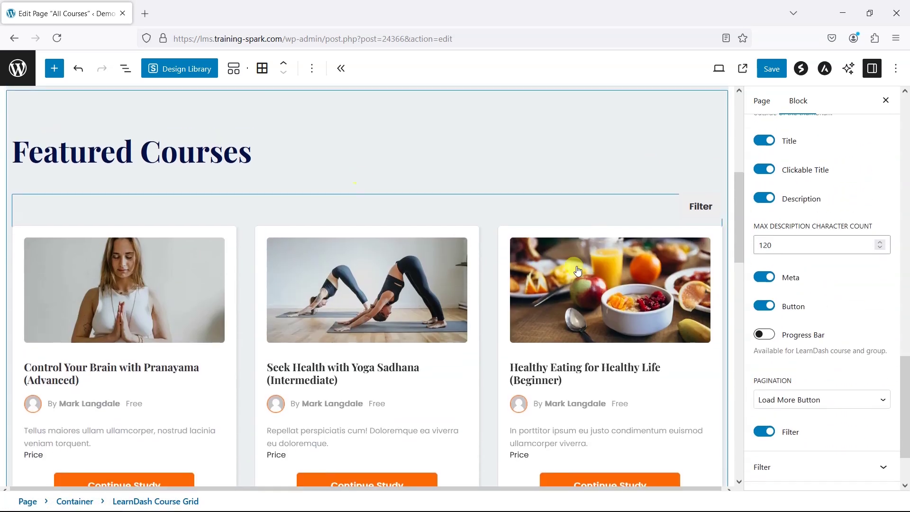
{"action": "scroll", "coordinate": [521, 280], "scroll_direction": "down", "scroll_amount": 3}
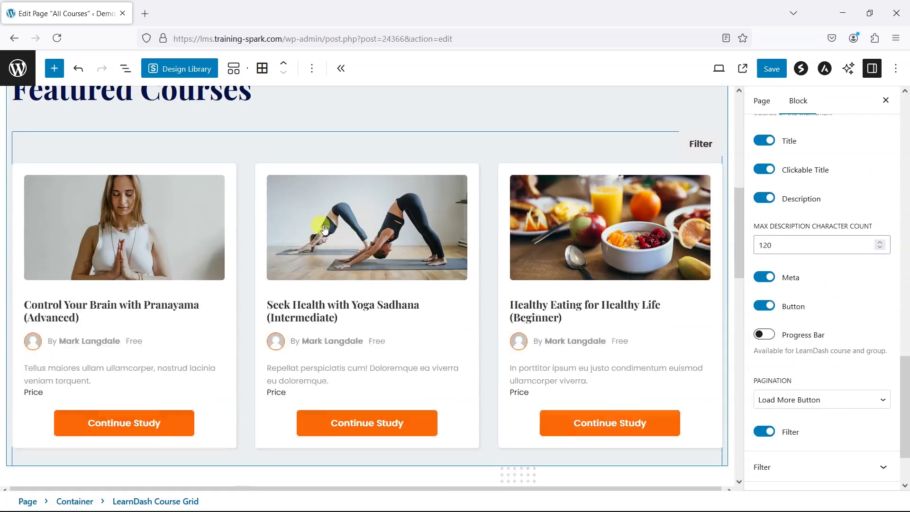
Enable the Progress Bar on the course cards and expand the Filter panel.
{"action": "left_click", "coordinate": [763, 334]}
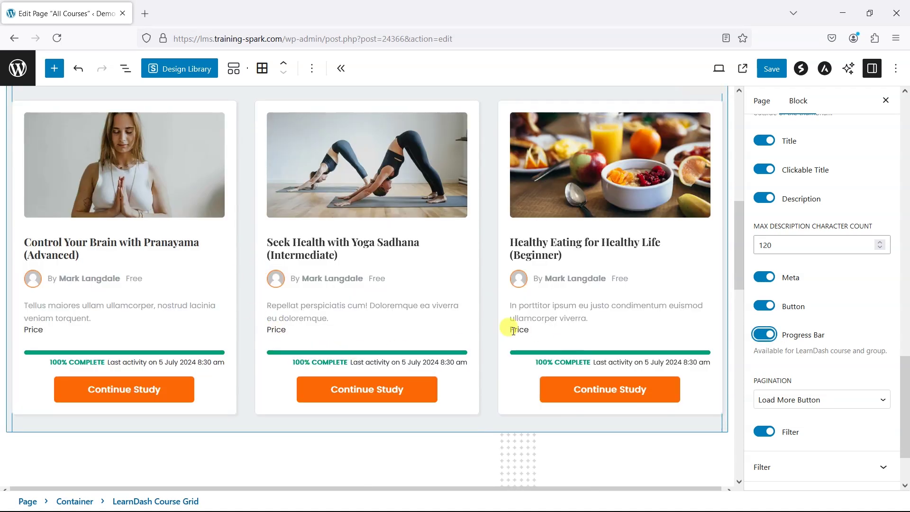
{"action": "scroll", "coordinate": [806, 366], "scroll_direction": "down", "scroll_amount": 2}
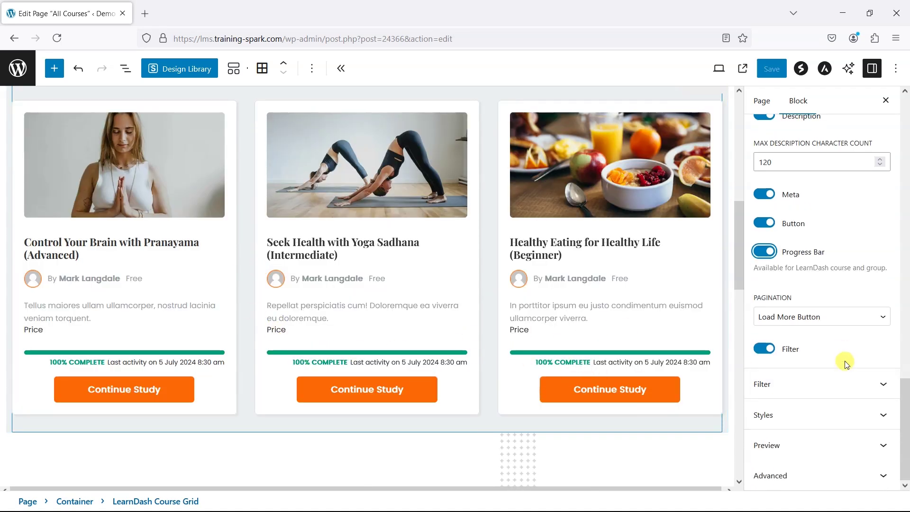
{"action": "left_click", "coordinate": [811, 389]}
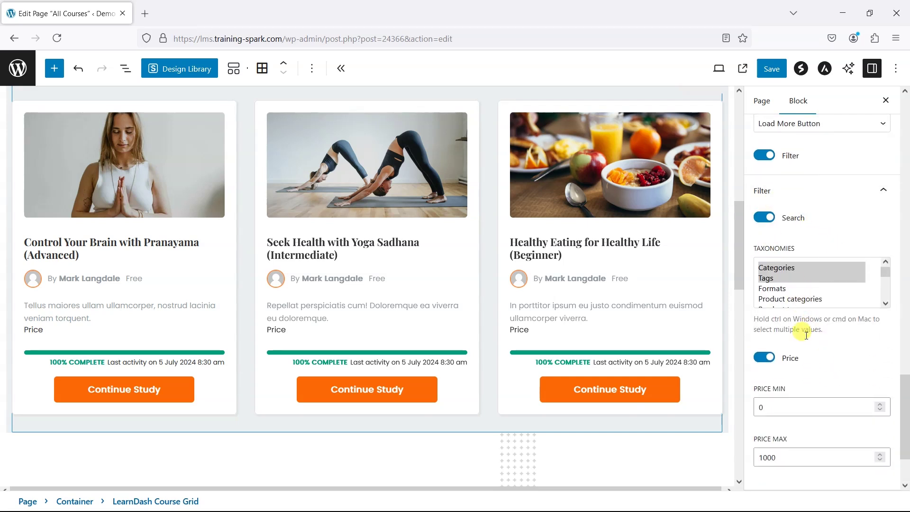
{"action": "scroll", "coordinate": [802, 270], "scroll_direction": "down", "scroll_amount": 2}
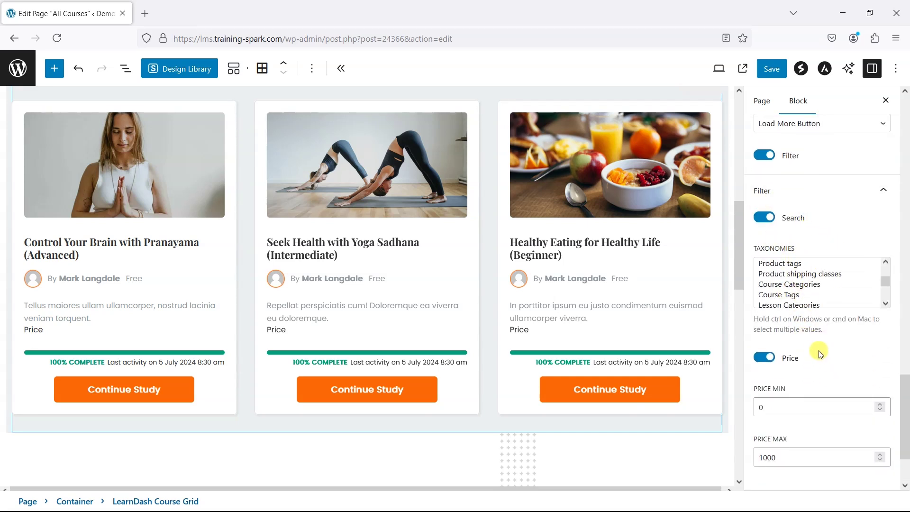
{"action": "scroll", "coordinate": [820, 354], "scroll_direction": "down", "scroll_amount": 3}
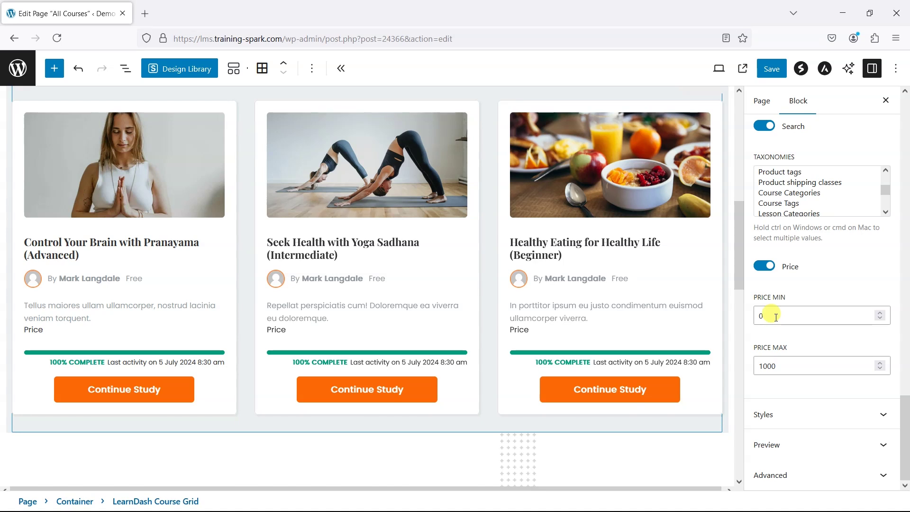
Expand the Styles panel and scroll through it, briefly opening and closing Advanced settings.
{"action": "left_click", "coordinate": [813, 411]}
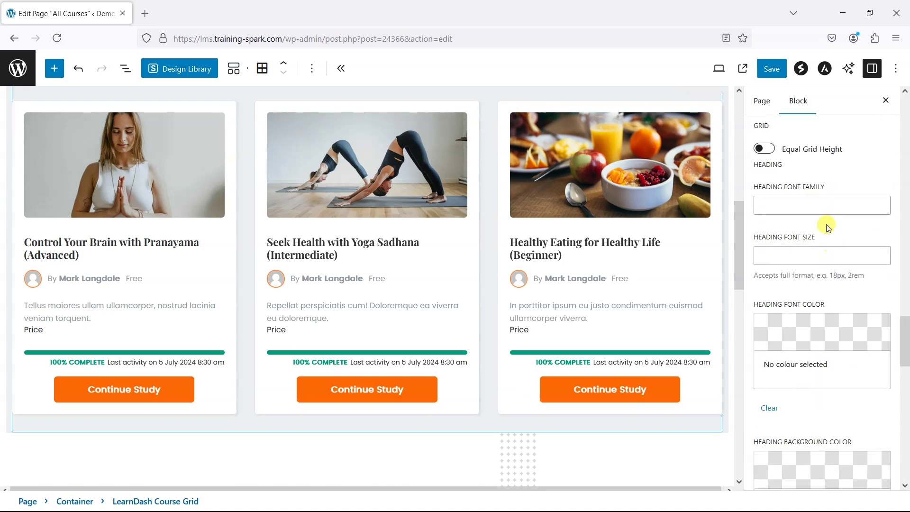
{"action": "scroll", "coordinate": [813, 301], "scroll_direction": "down", "scroll_amount": 4}
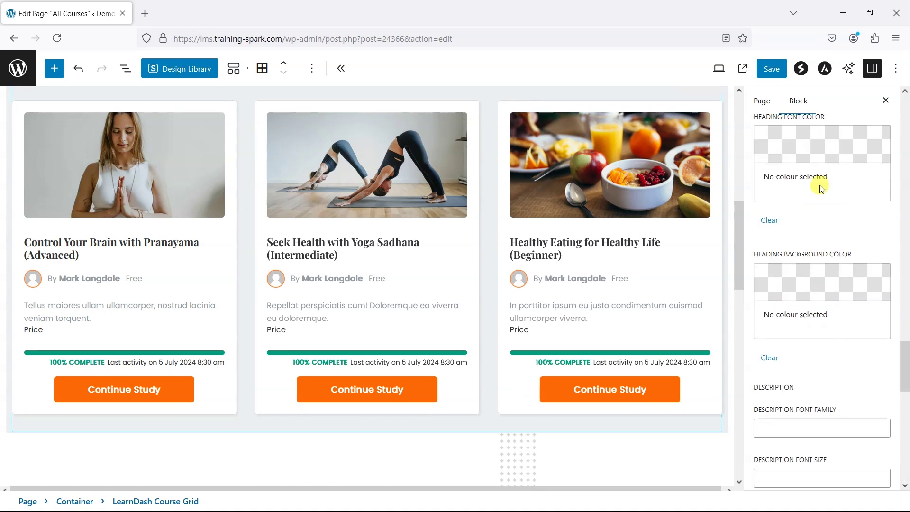
{"action": "scroll", "coordinate": [793, 244], "scroll_direction": "up", "scroll_amount": 6}
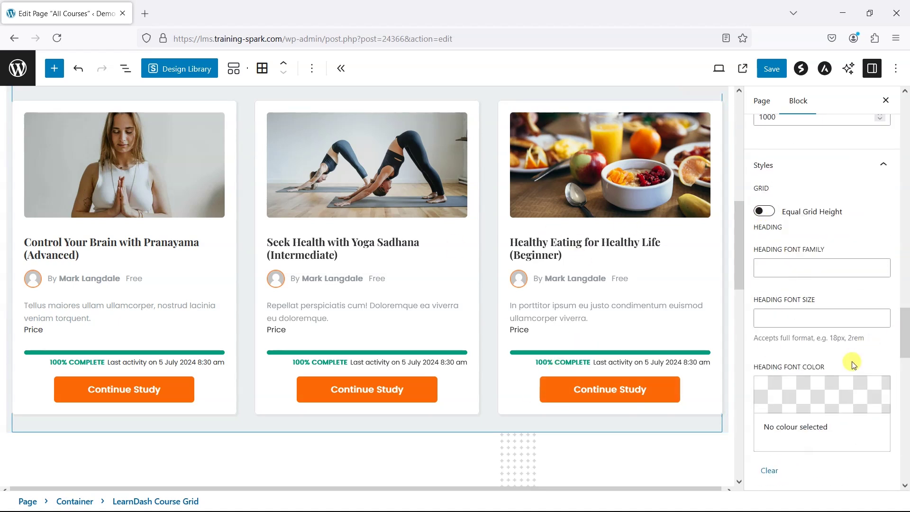
{"action": "scroll", "coordinate": [853, 363], "scroll_direction": "down", "scroll_amount": 10}
{"action": "scroll", "coordinate": [836, 358], "scroll_direction": "down", "scroll_amount": 1}
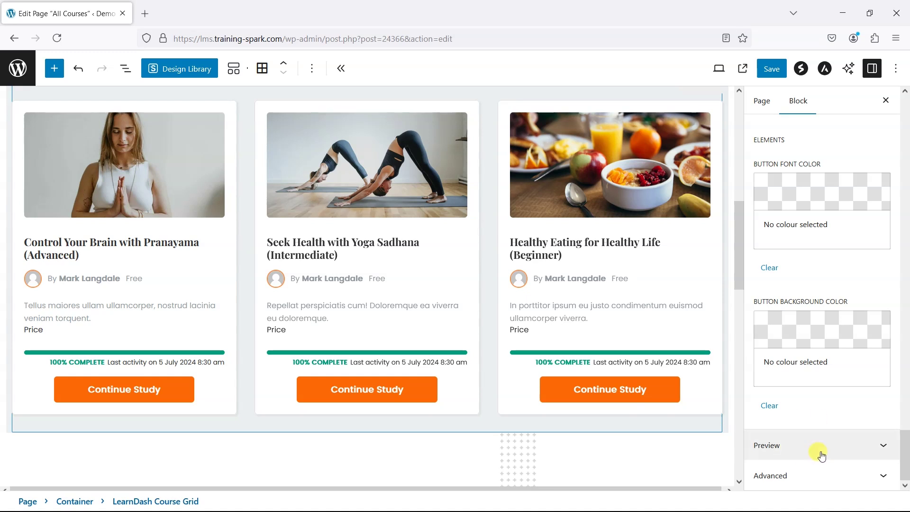
{"action": "left_click", "coordinate": [813, 476]}
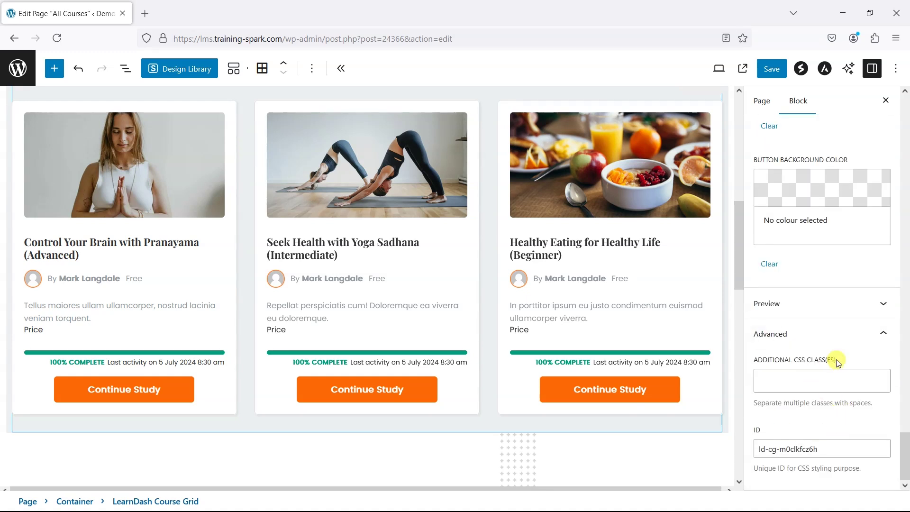
{"action": "left_click", "coordinate": [808, 333]}
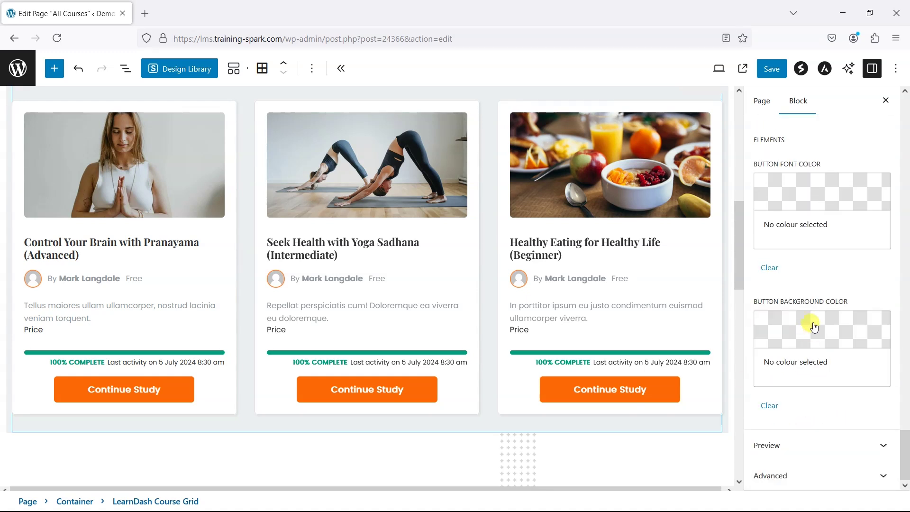
{"action": "scroll", "coordinate": [843, 324], "scroll_direction": "up", "scroll_amount": 1}
{"action": "scroll", "coordinate": [842, 323], "scroll_direction": "up", "scroll_amount": 10}
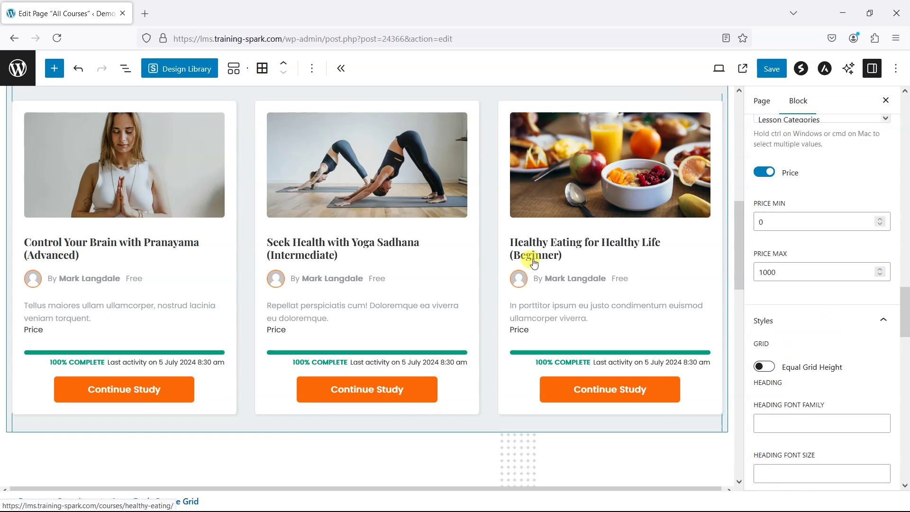
{"action": "scroll", "coordinate": [461, 273], "scroll_direction": "up", "scroll_amount": 3}
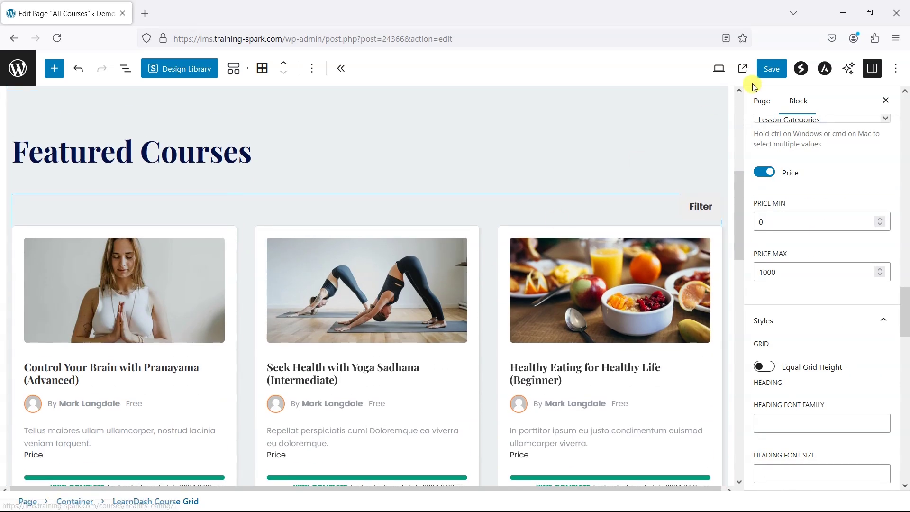
Save the All Courses page and view it live, scrolling to the Featured Courses cards.
{"action": "left_click", "coordinate": [772, 68]}
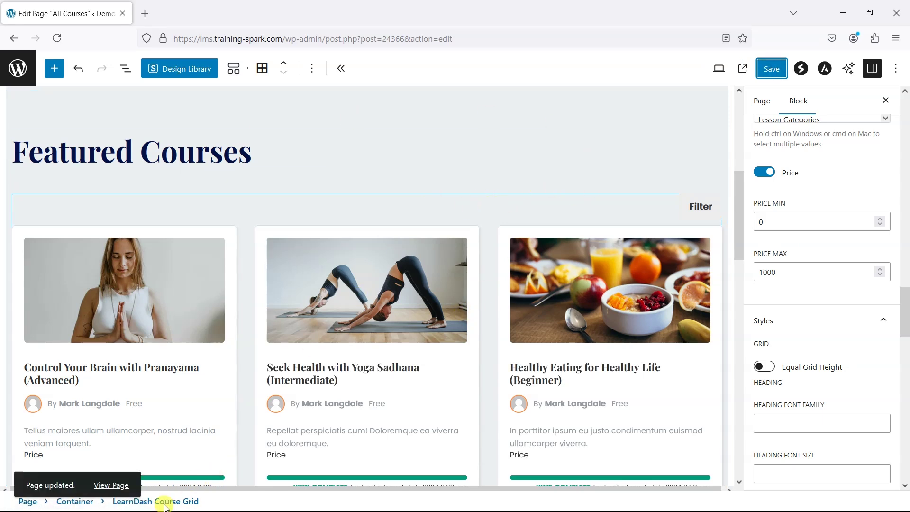
{"action": "left_click", "coordinate": [111, 485]}
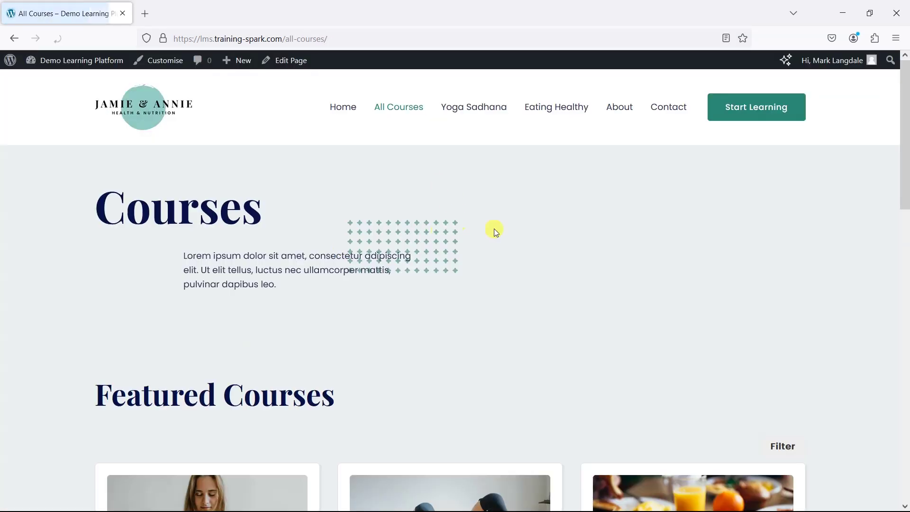
{"action": "scroll", "coordinate": [569, 265], "scroll_direction": "down", "scroll_amount": 6}
{"action": "scroll", "coordinate": [199, 299], "scroll_direction": "up", "scroll_amount": 1}
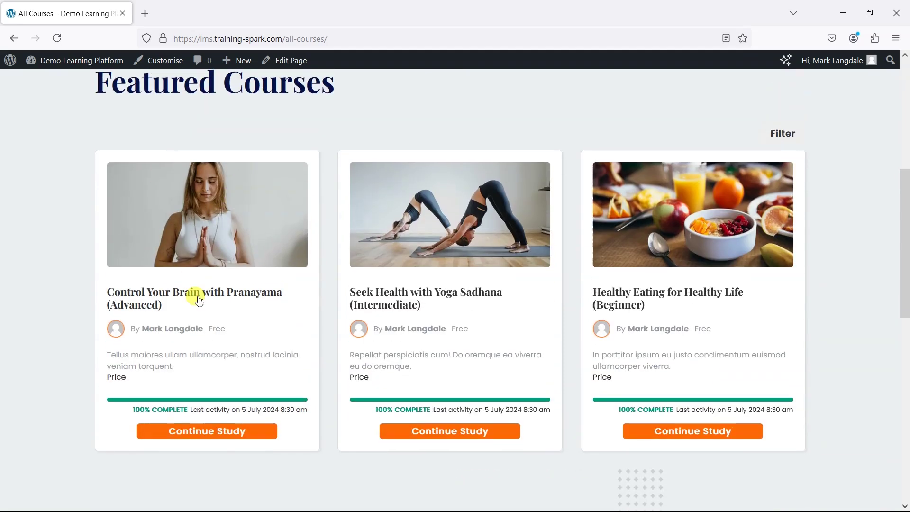